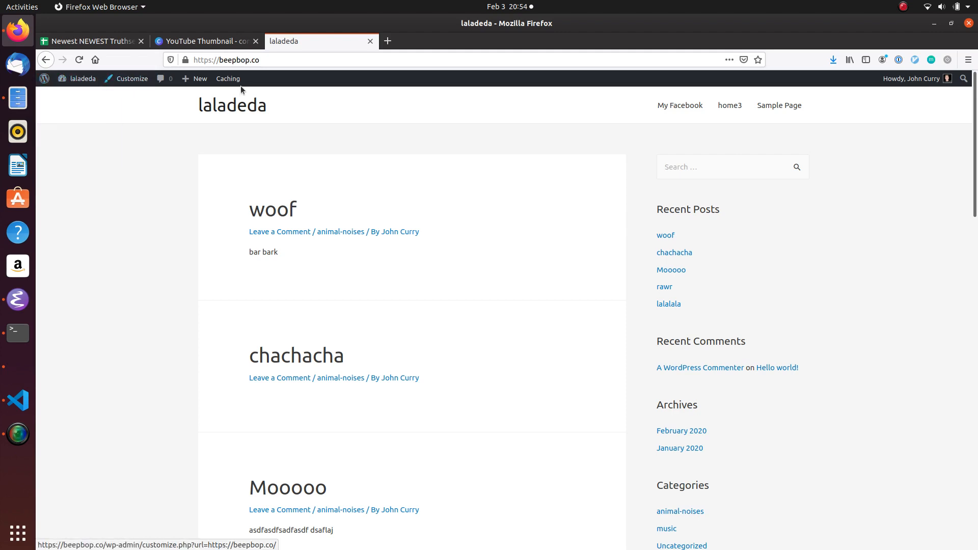
Go to the wp-admin dashboard of beepbop.co and open the list of all posts.
{"action": "left_click", "coordinate": [282, 60]}
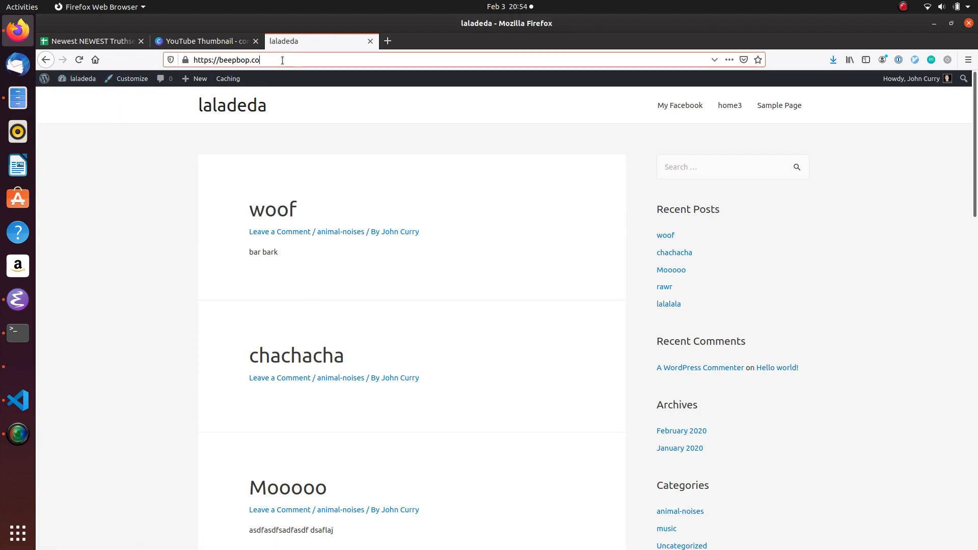
{"action": "type", "text": "wp-admin"}
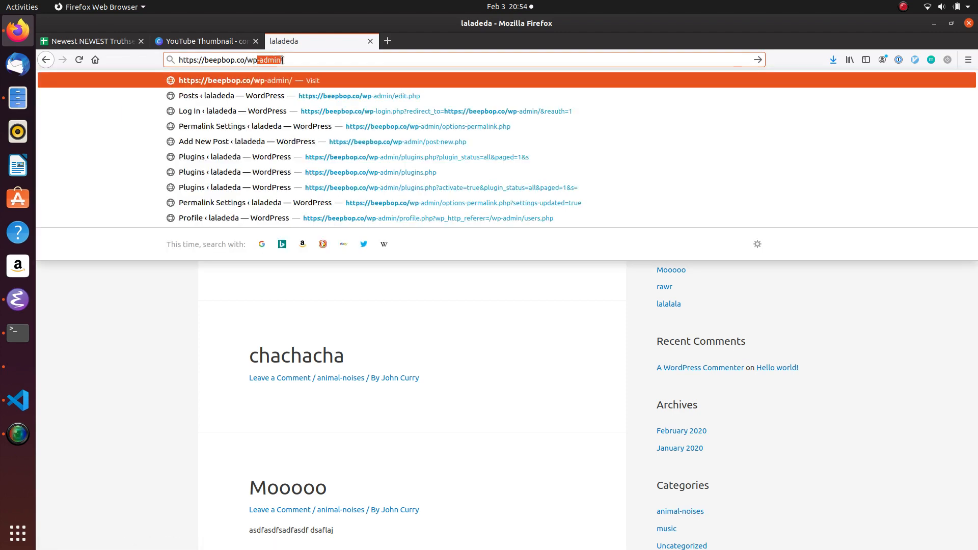
{"action": "key", "text": "Return"}
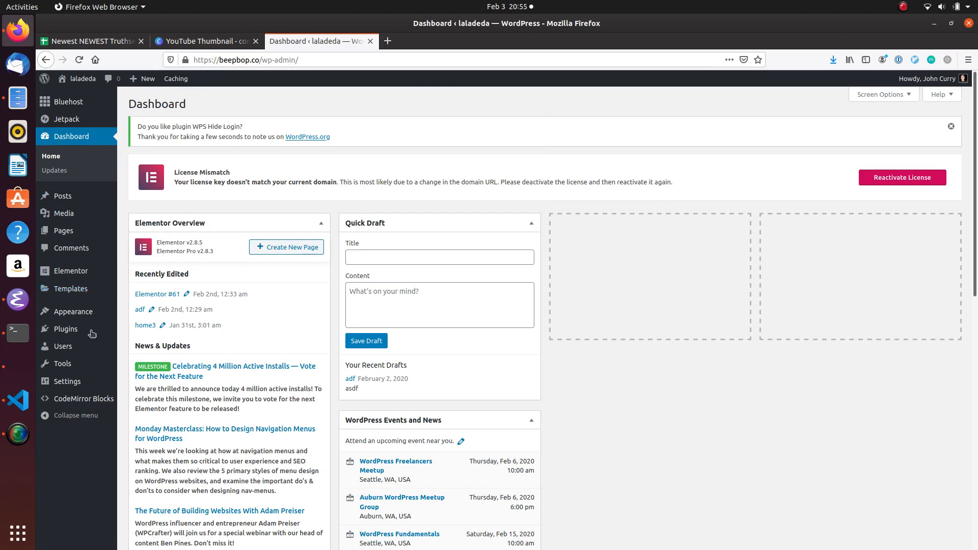
{"action": "mouse_move", "coordinate": [77, 202]}
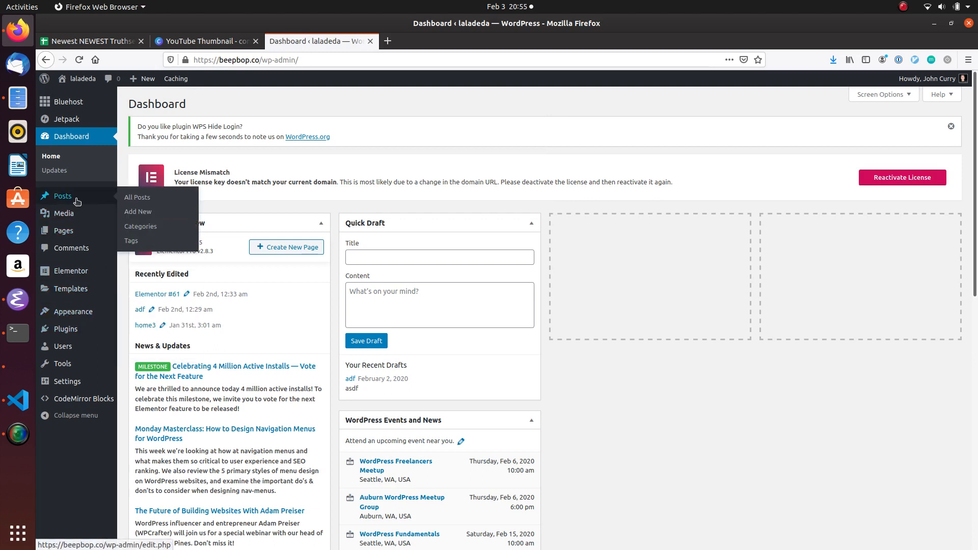
{"action": "left_click", "coordinate": [128, 201]}
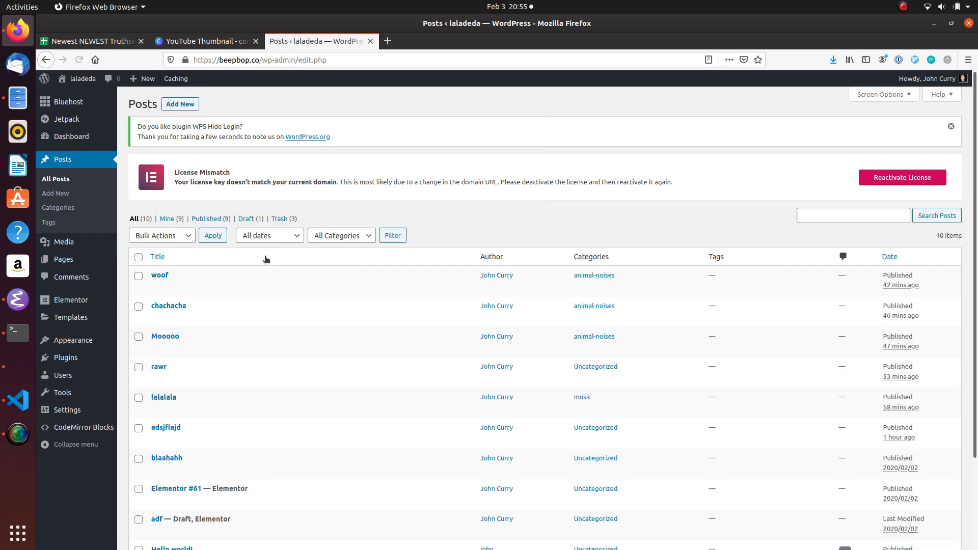
{"action": "scroll", "coordinate": [224, 183], "scroll_direction": "down", "scroll_amount": 3}
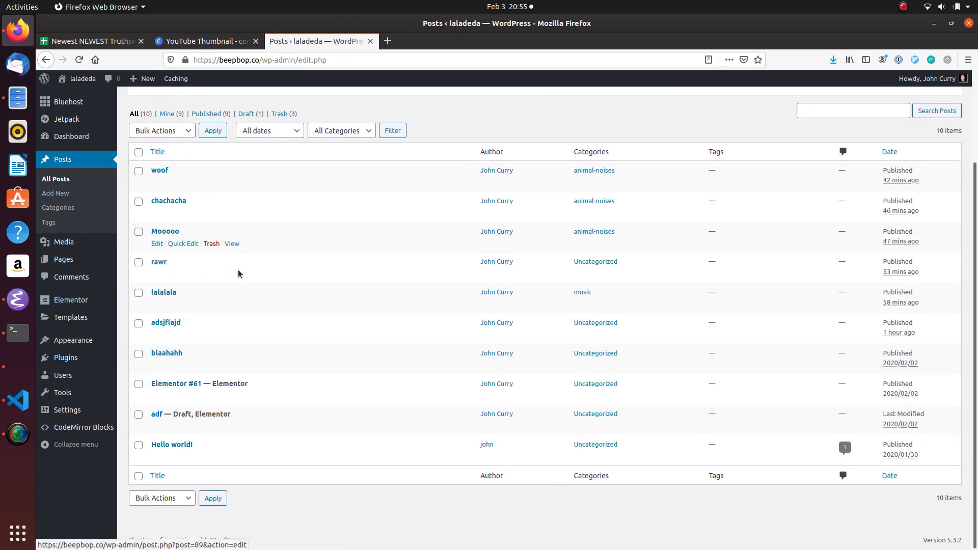
{"action": "scroll", "coordinate": [220, 340], "scroll_direction": "up", "scroll_amount": 3}
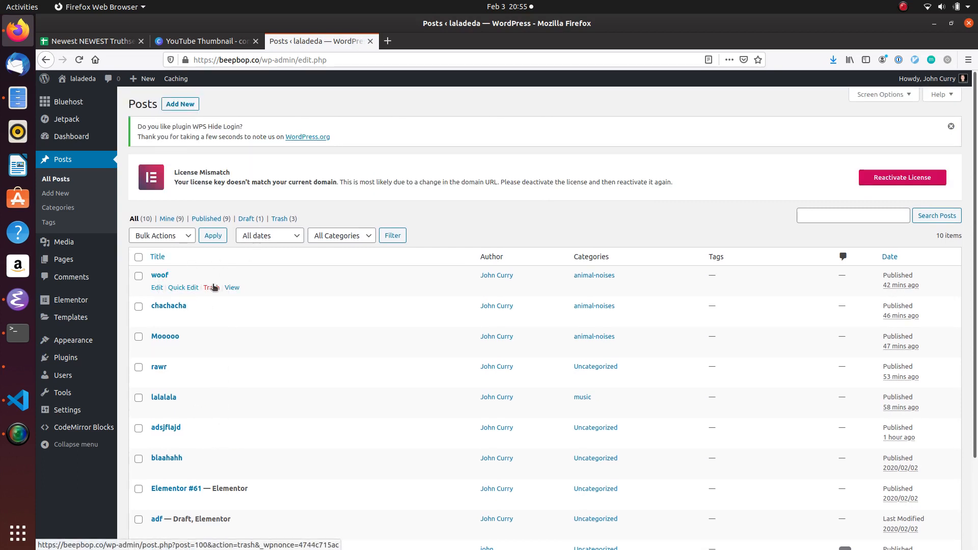
Open the "woof" post in the block editor and look over its available blocks and its title and permalink area.
{"action": "left_click", "coordinate": [160, 288]}
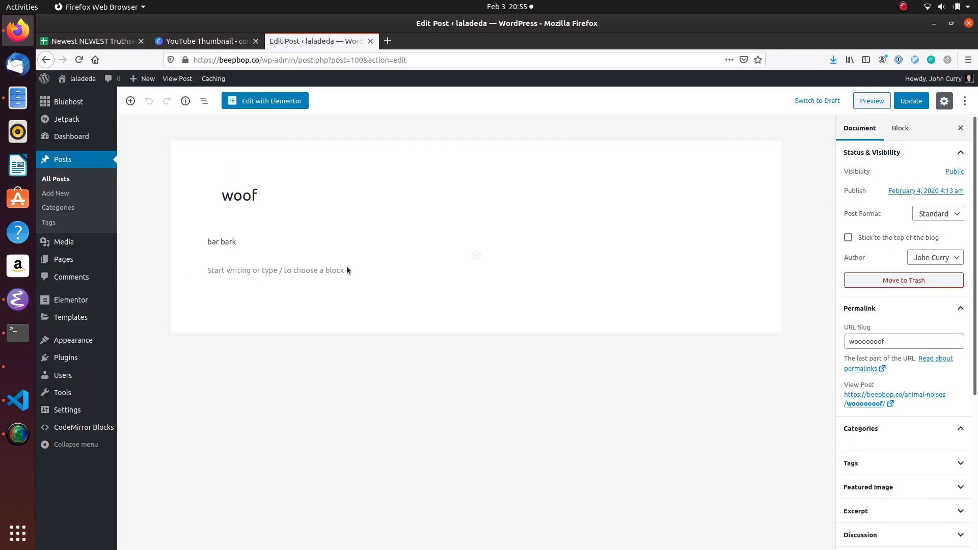
{"action": "left_click", "coordinate": [274, 257]}
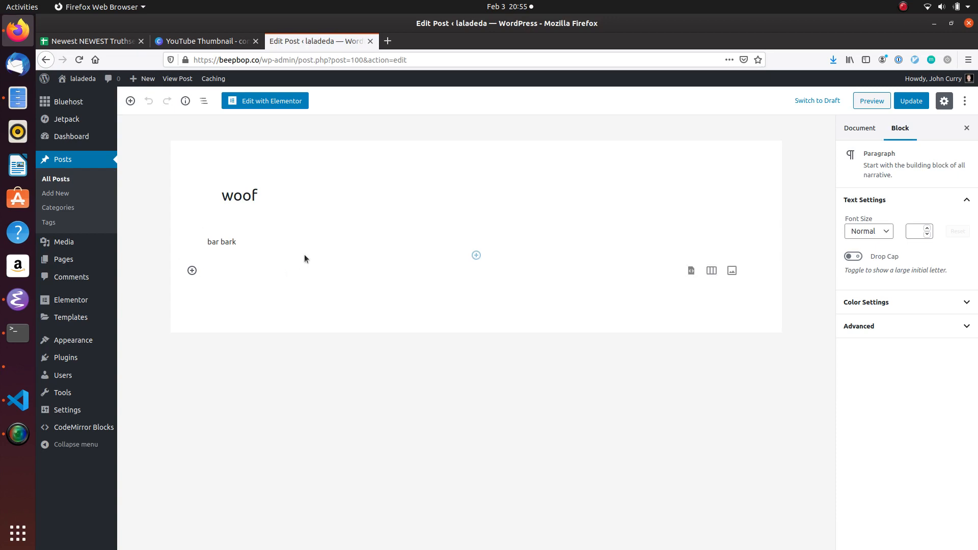
{"action": "left_click", "coordinate": [191, 270]}
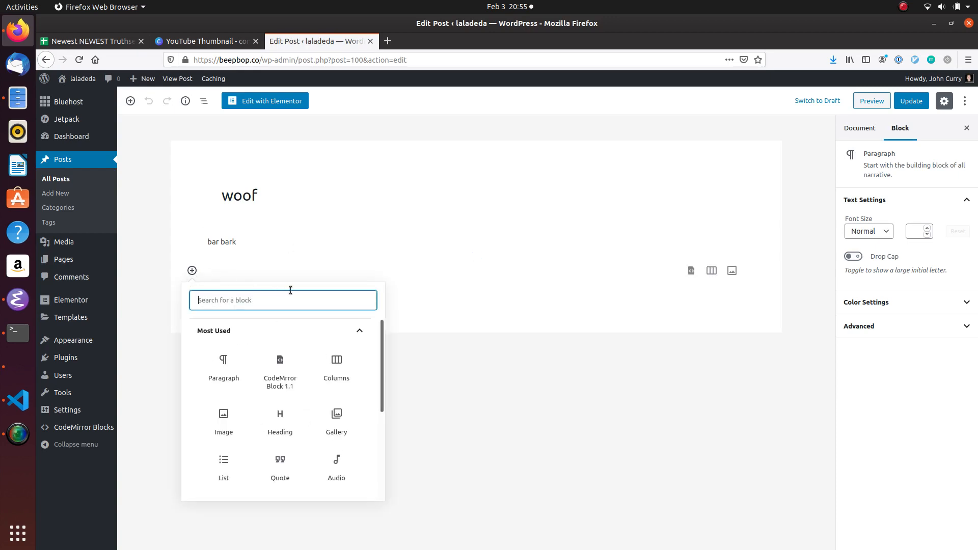
{"action": "left_click", "coordinate": [421, 280]}
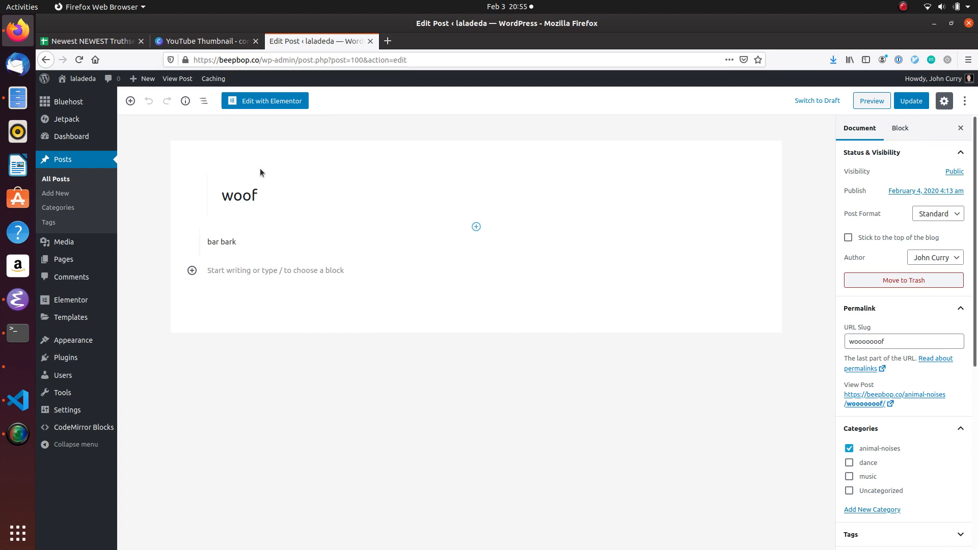
{"action": "left_click", "coordinate": [581, 205]}
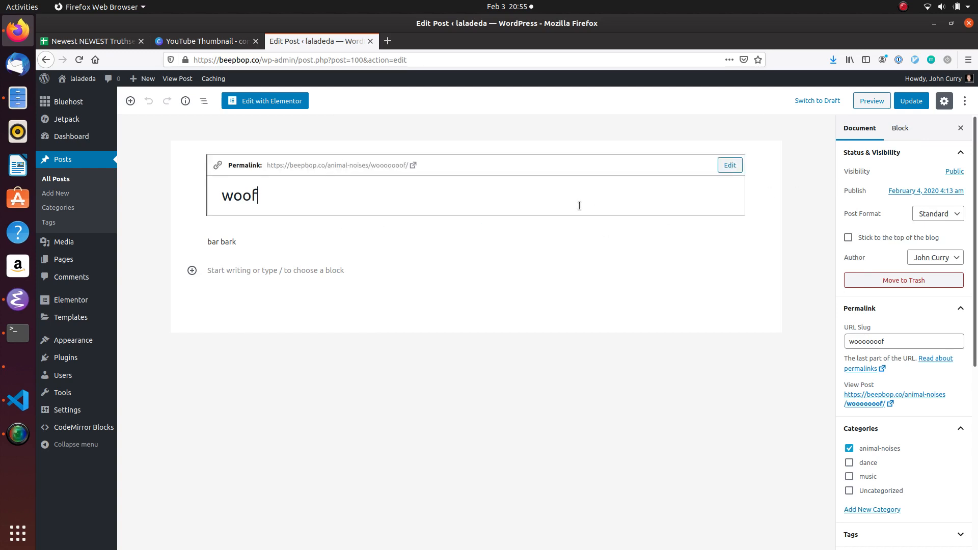
Create a new post titled "hello world" with a paragraph reading "adlfkjasldkf".
{"action": "left_click", "coordinate": [69, 180]}
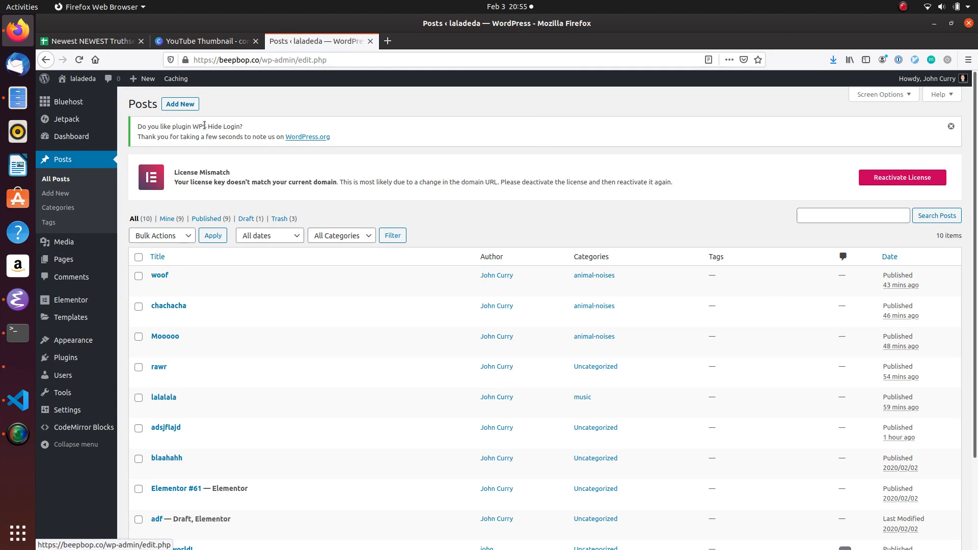
{"action": "left_click", "coordinate": [183, 104]}
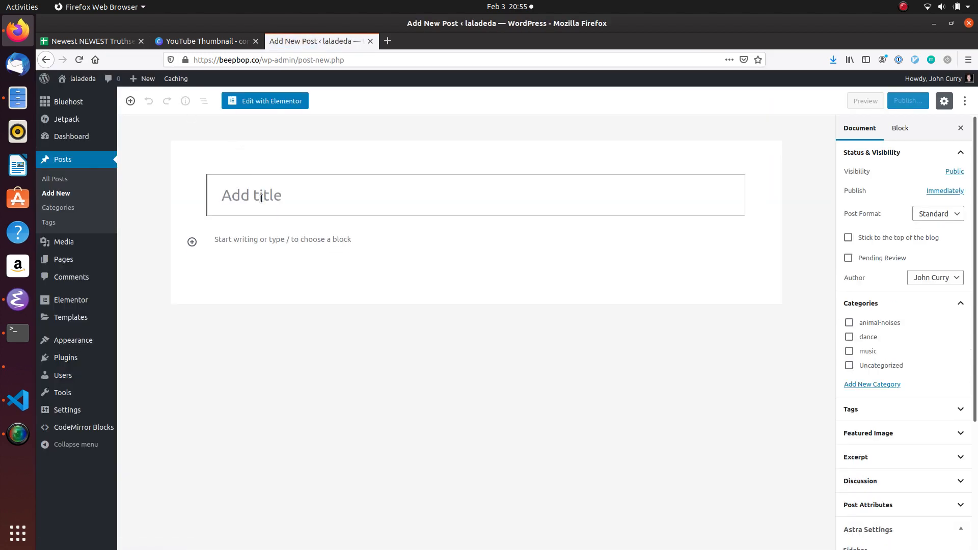
{"action": "type", "text": "hell"}
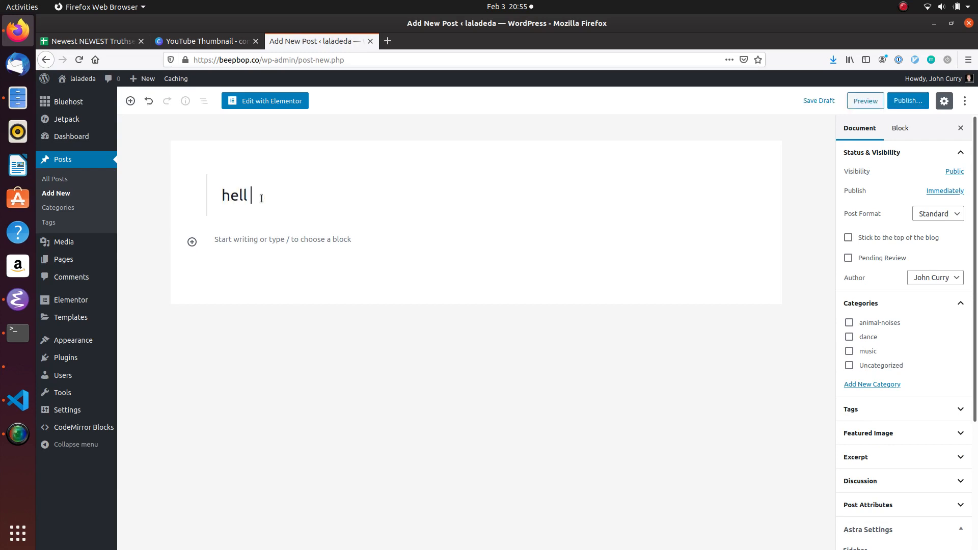
{"action": "type", "text": "o world"}
{"action": "key", "text": "Return"}
{"action": "type", "text": "adlfkjasldkf"}
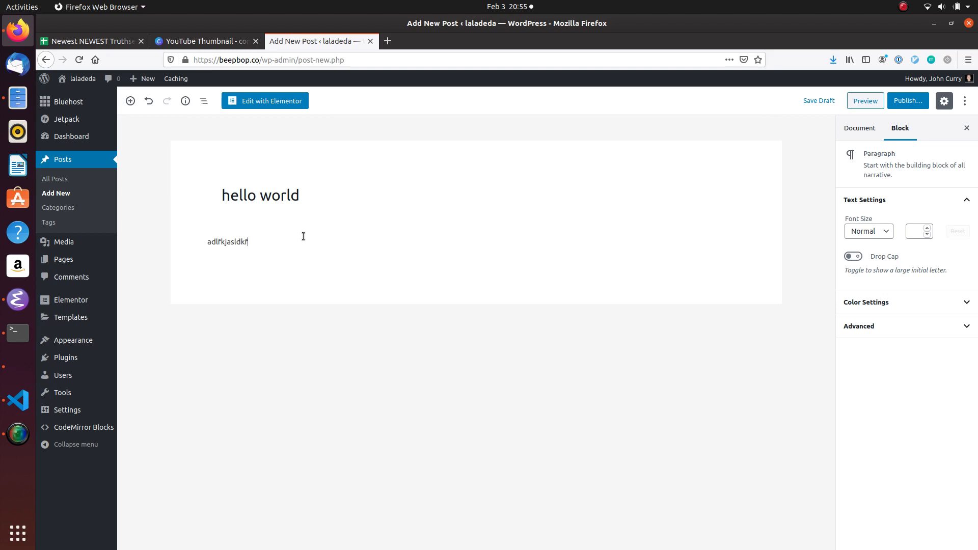
{"action": "key", "text": "Return"}
{"action": "left_click", "coordinate": [192, 271]}
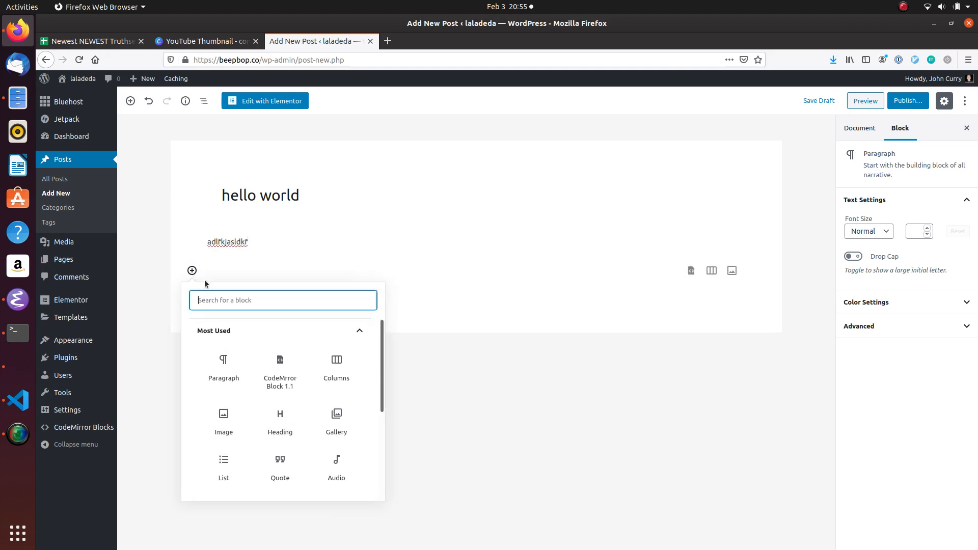
{"action": "left_click", "coordinate": [510, 284]}
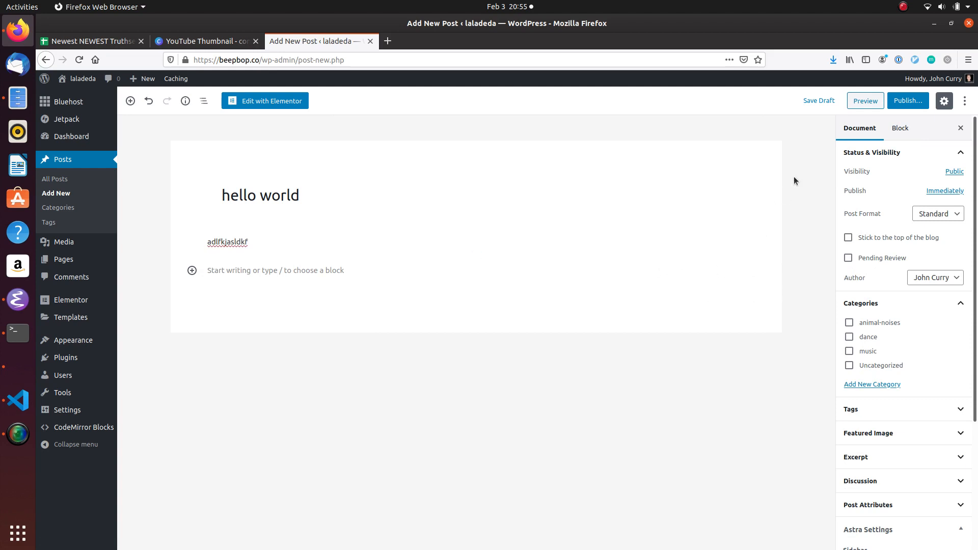
Check the visibility options and publish the "hello world" post immediately as Public.
{"action": "left_click", "coordinate": [906, 101]}
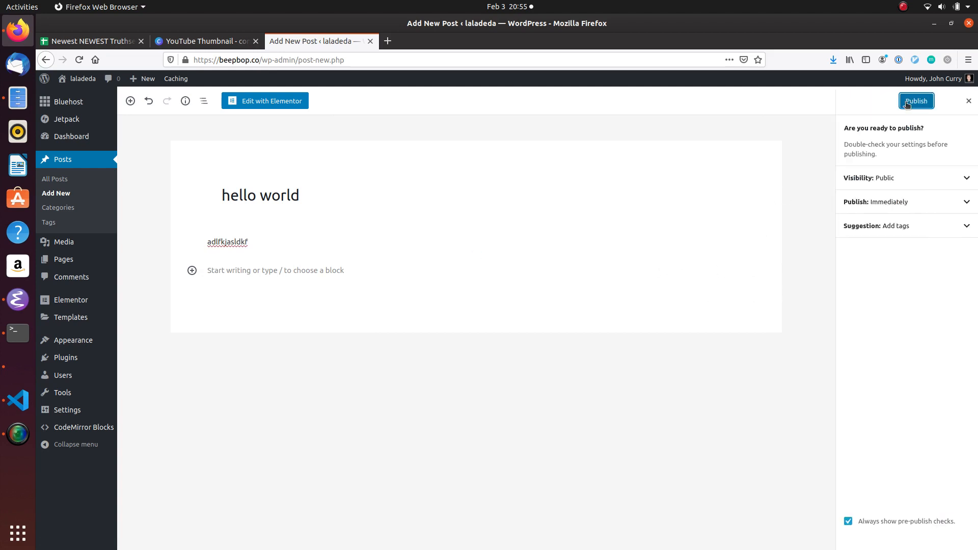
{"action": "left_click", "coordinate": [906, 184]}
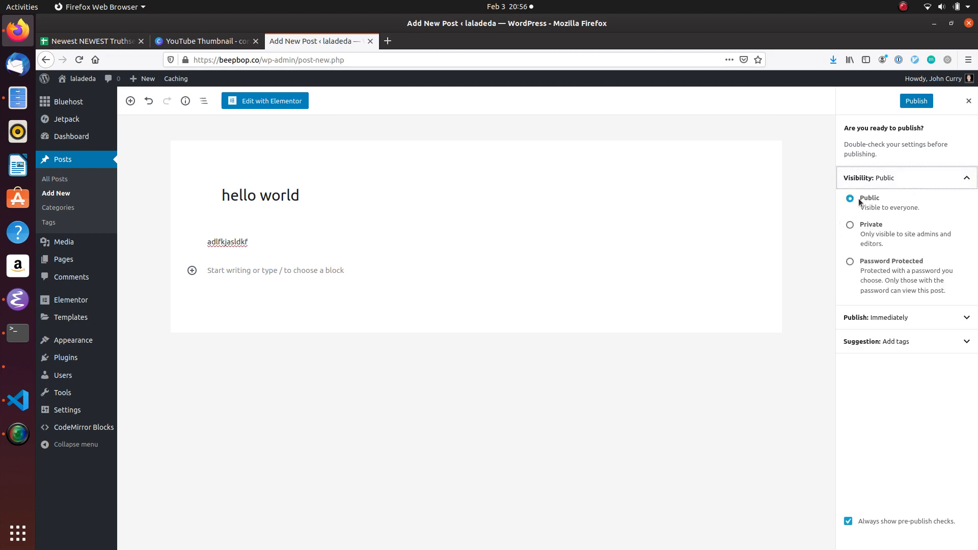
{"action": "left_click", "coordinate": [900, 176]}
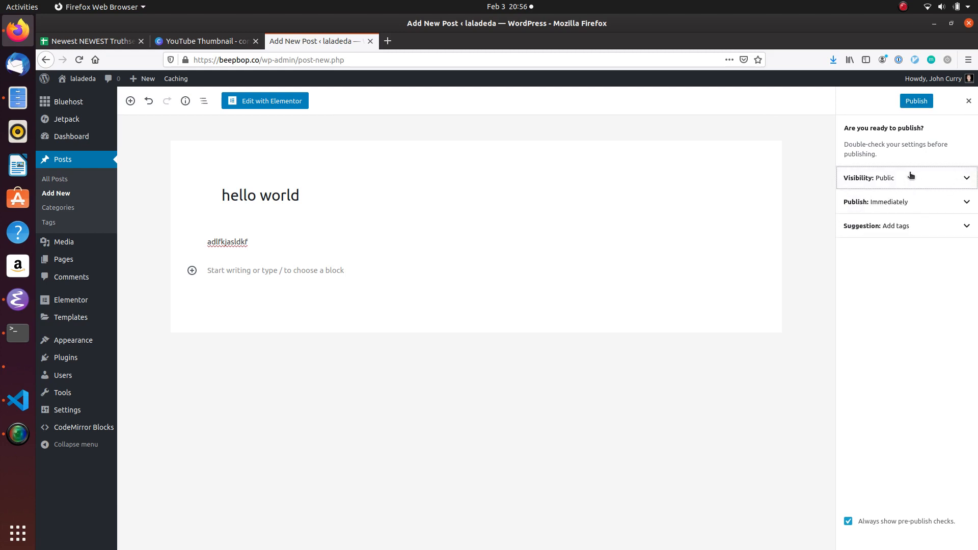
{"action": "left_click", "coordinate": [916, 101]}
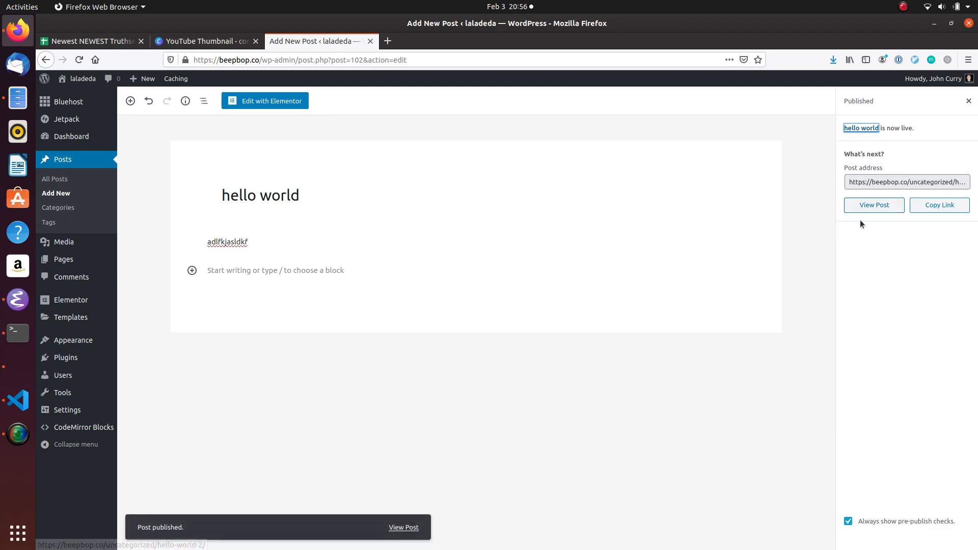
Copy the published post's address and open it in a new browser tab to view the live post.
{"action": "left_click", "coordinate": [877, 180]}
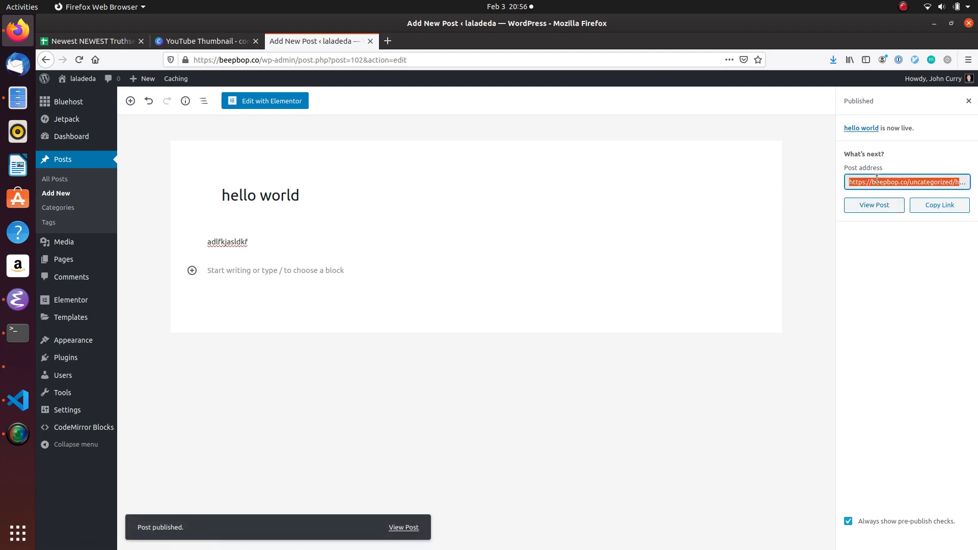
{"action": "key", "text": "ctrl+t"}
{"action": "type", "text": "https://beepbop.co/uncategorized/hello-world-2/"}
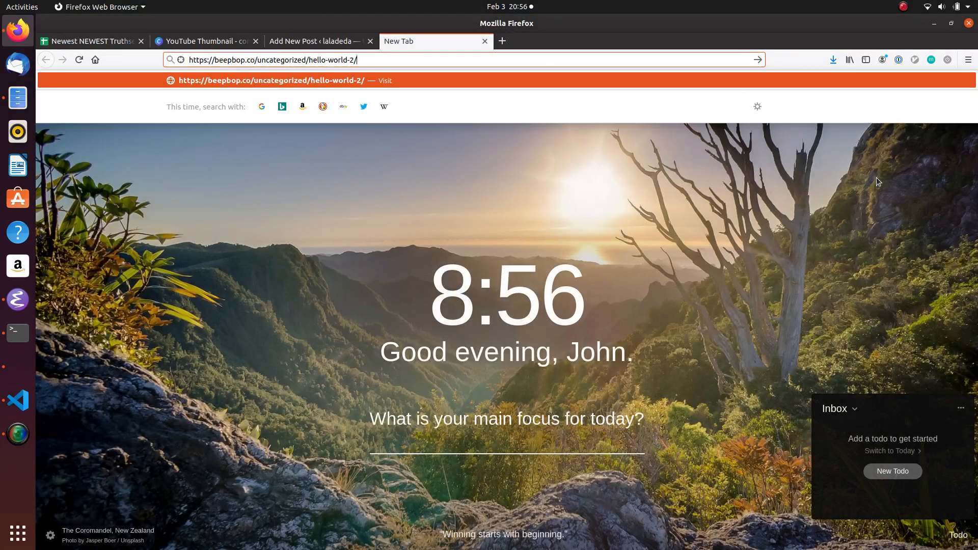
{"action": "key", "text": "Return"}
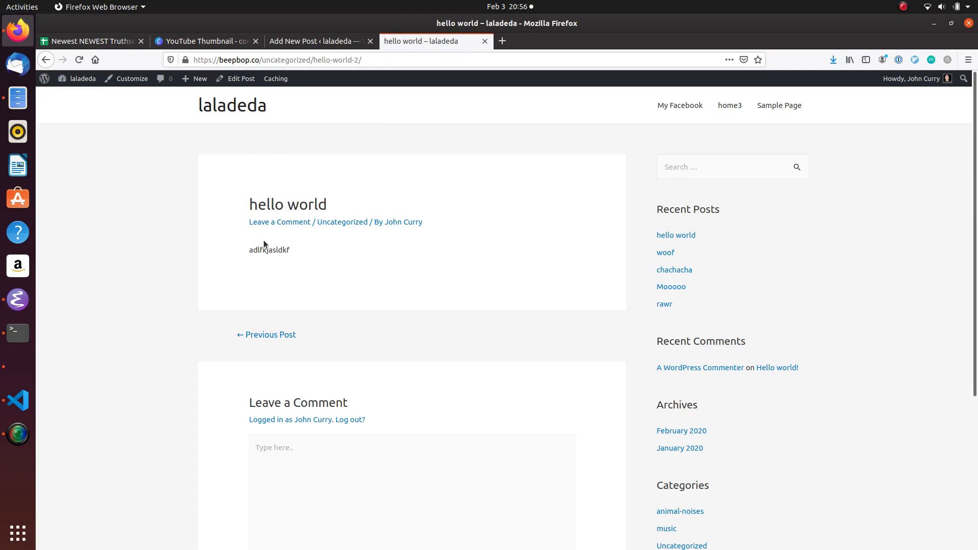
Return to the WordPress admin, add a new page from the Pages list and open it in Elementor.
{"action": "left_click", "coordinate": [313, 43]}
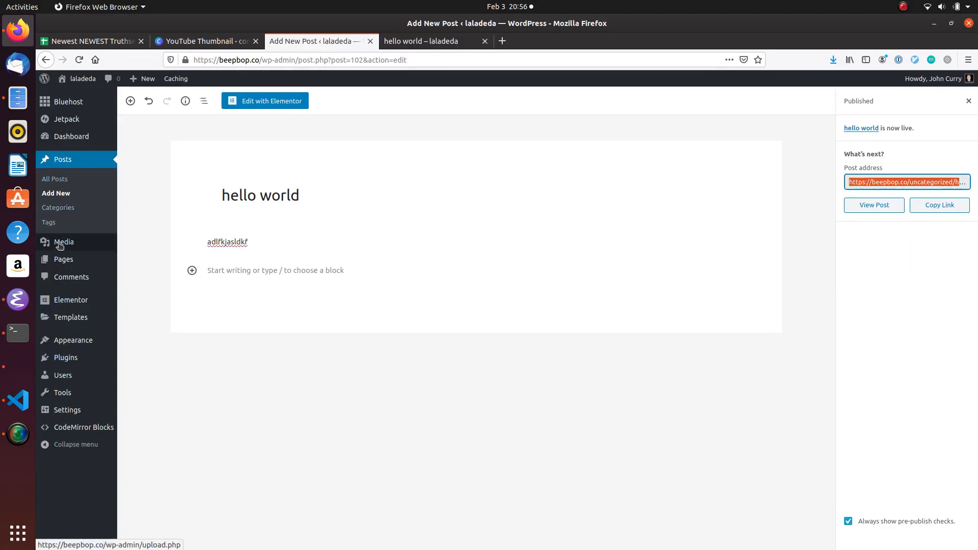
{"action": "left_click", "coordinate": [69, 262]}
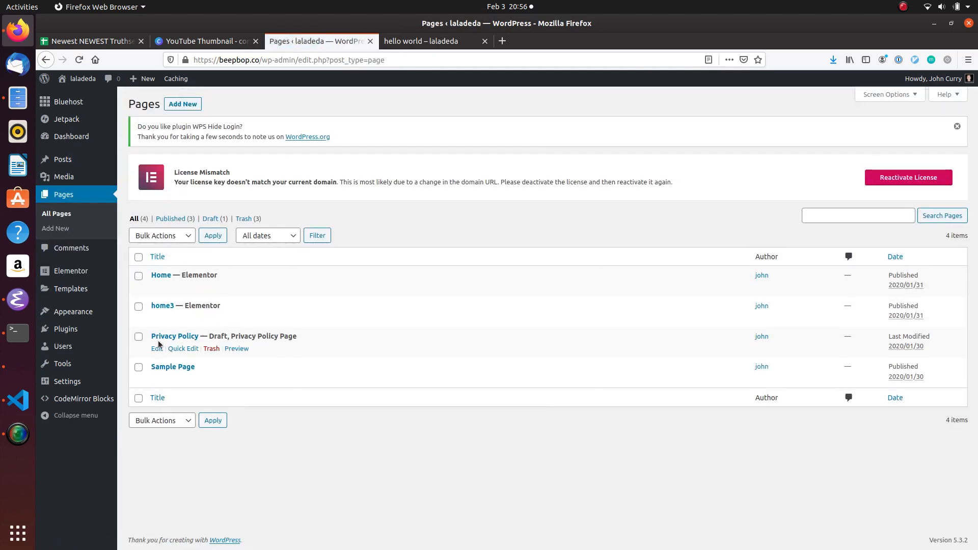
{"action": "left_click", "coordinate": [188, 104]}
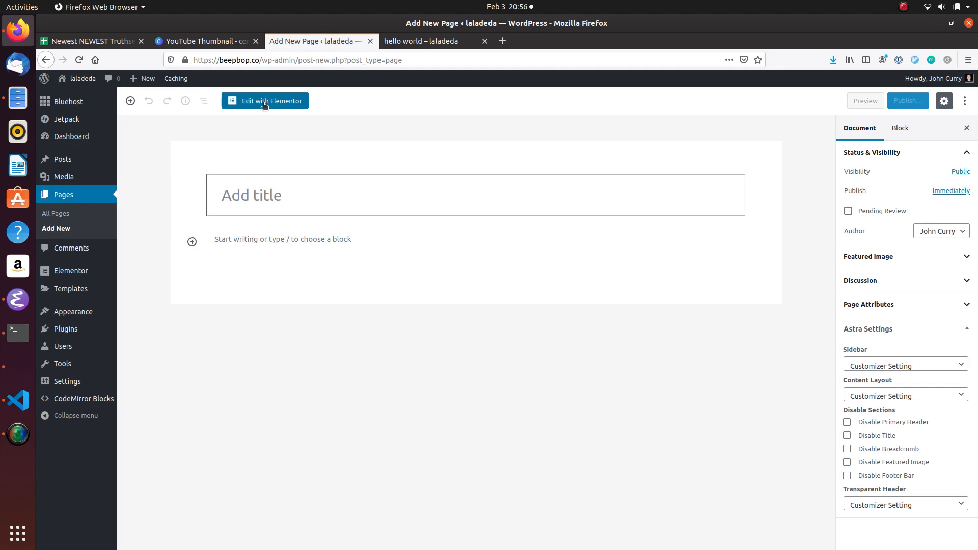
{"action": "left_click", "coordinate": [264, 101]}
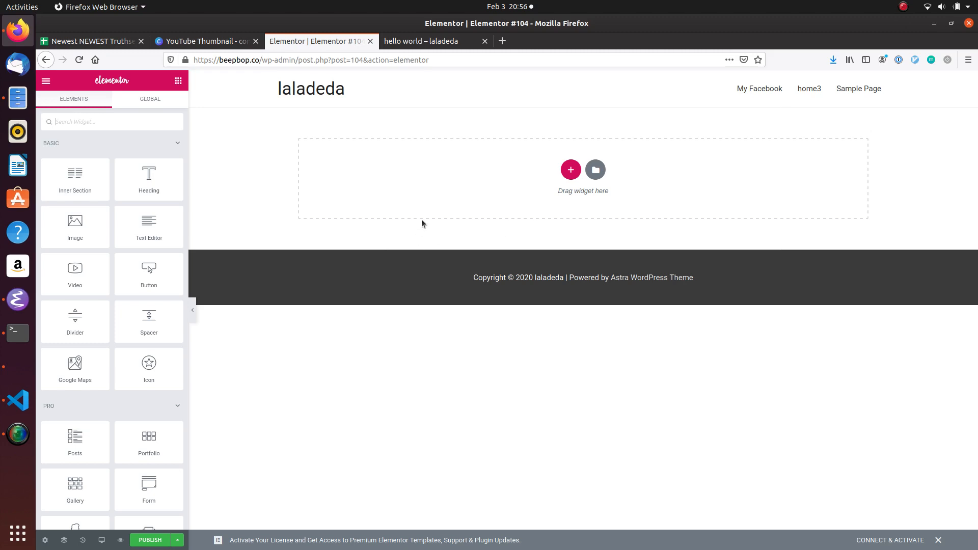
{"action": "left_click", "coordinate": [903, 8]}
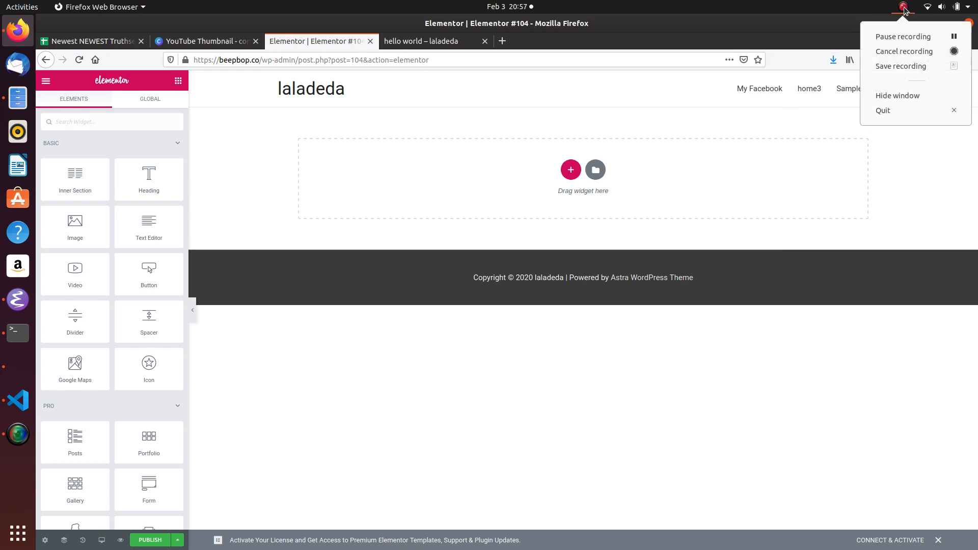